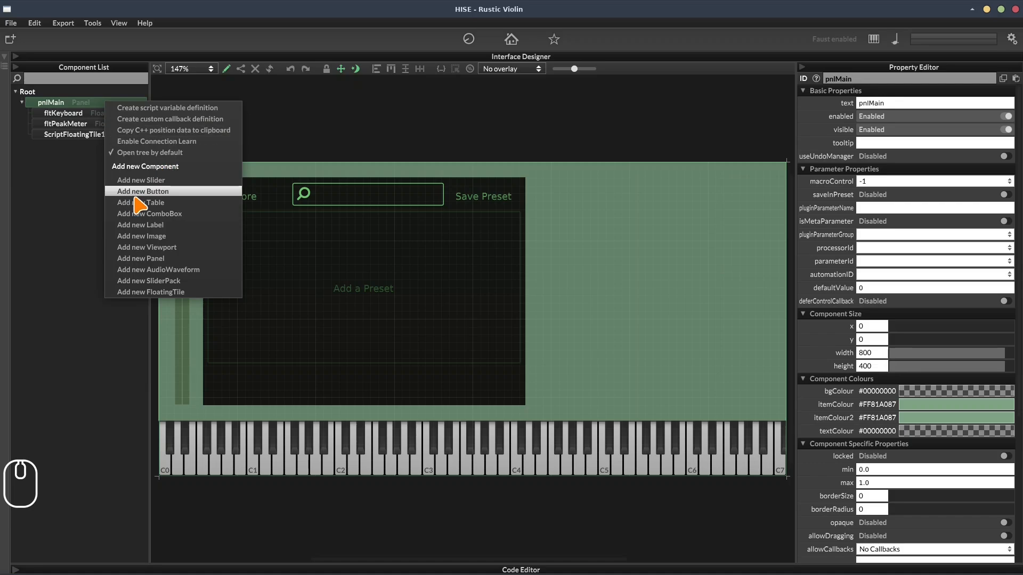
click(130, 193)
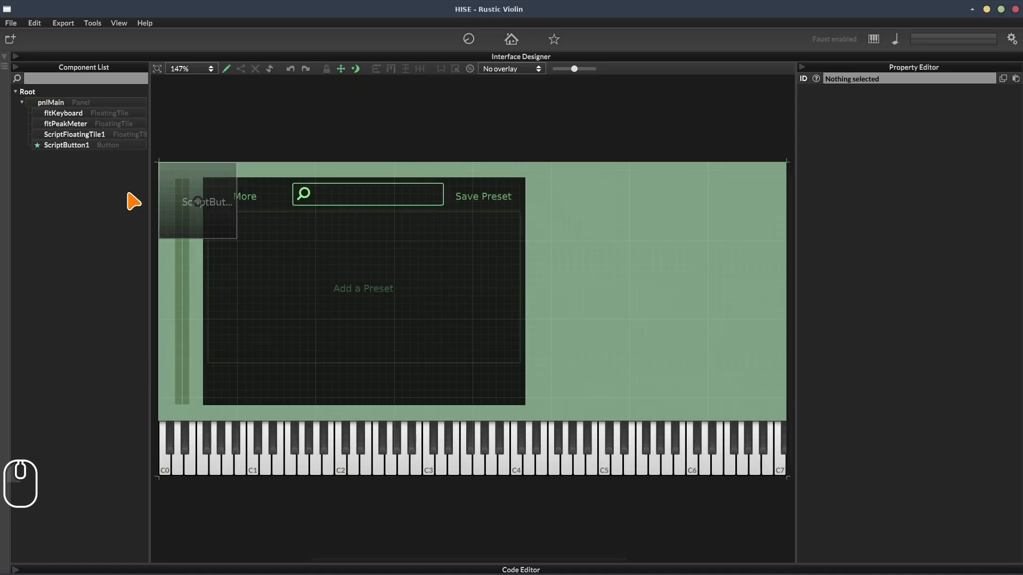
drag(210, 196, 616, 218)
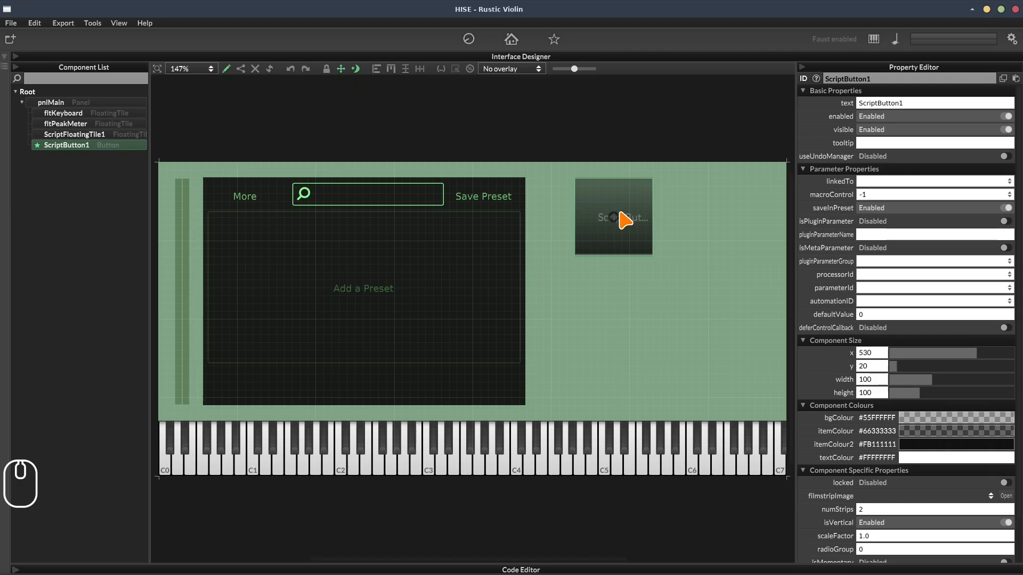
key(Delete)
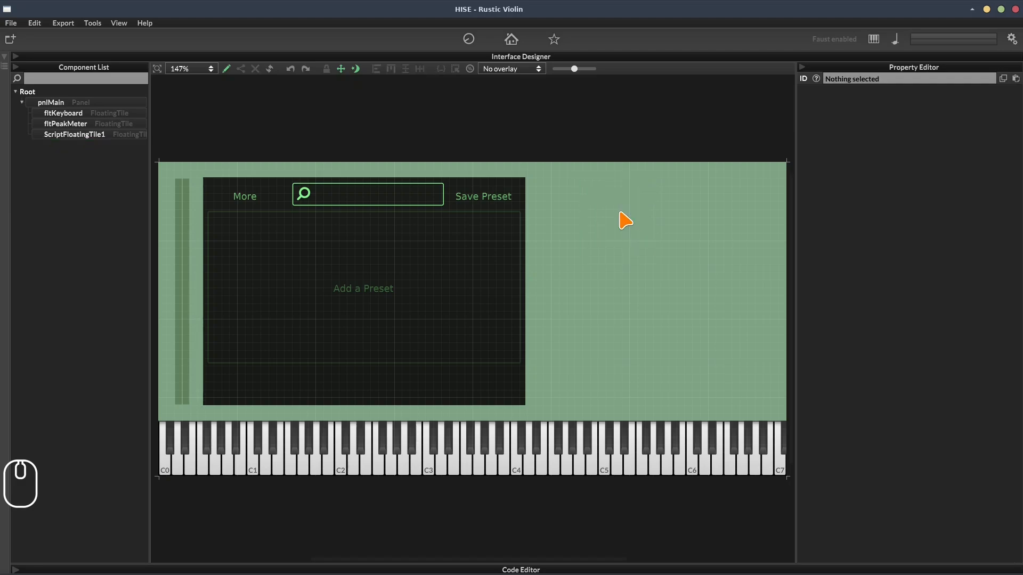
Add a new button beside the preset browser at about x 584, y 29 and make it a child of pnlMain
right_click(622, 194)
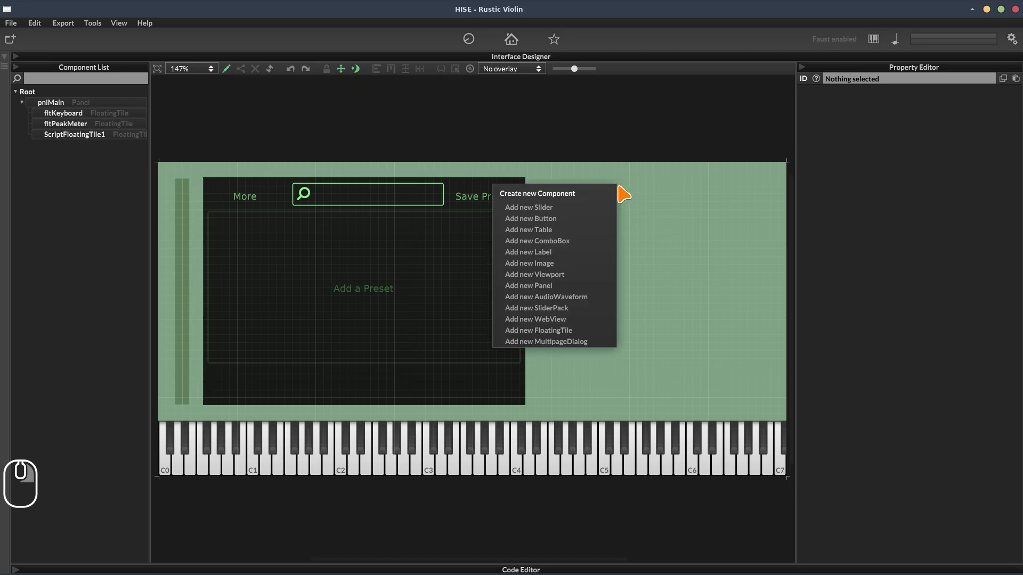
click(570, 220)
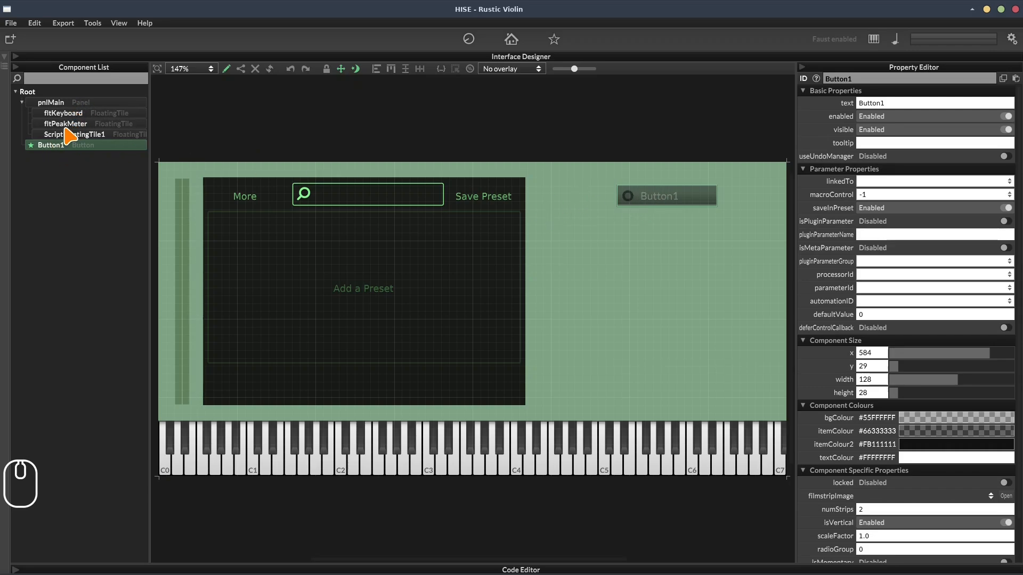
click(22, 103)
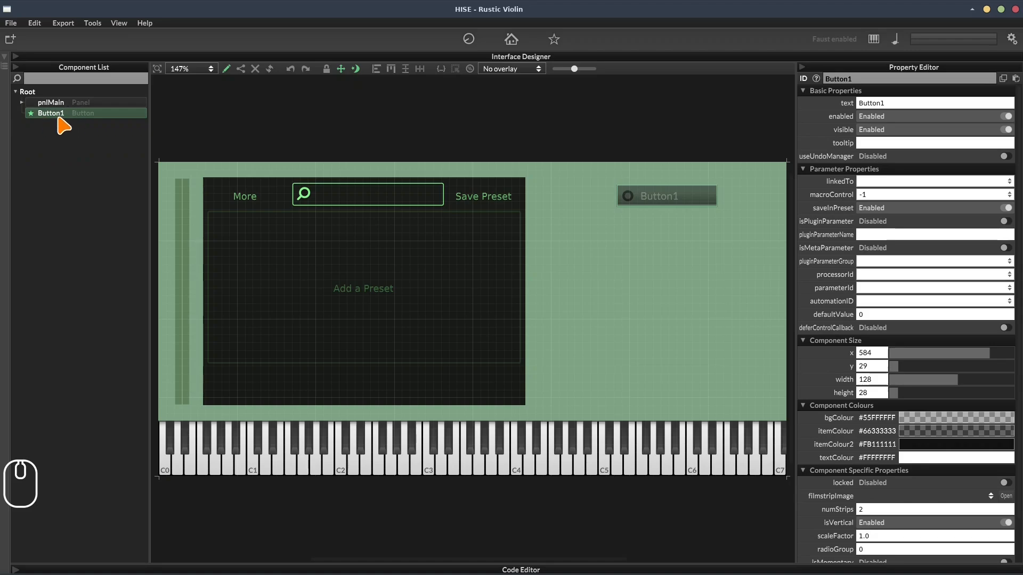
click(22, 103)
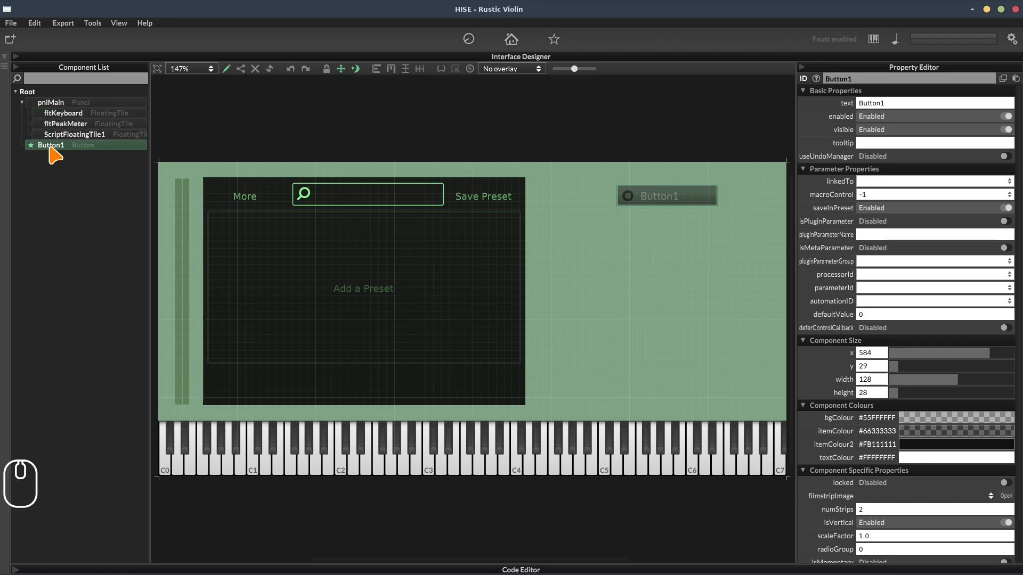
mouse_move(50, 149)
mouse_down()
mouse_move(62, 152)
mouse_move(61, 142)
mouse_up()
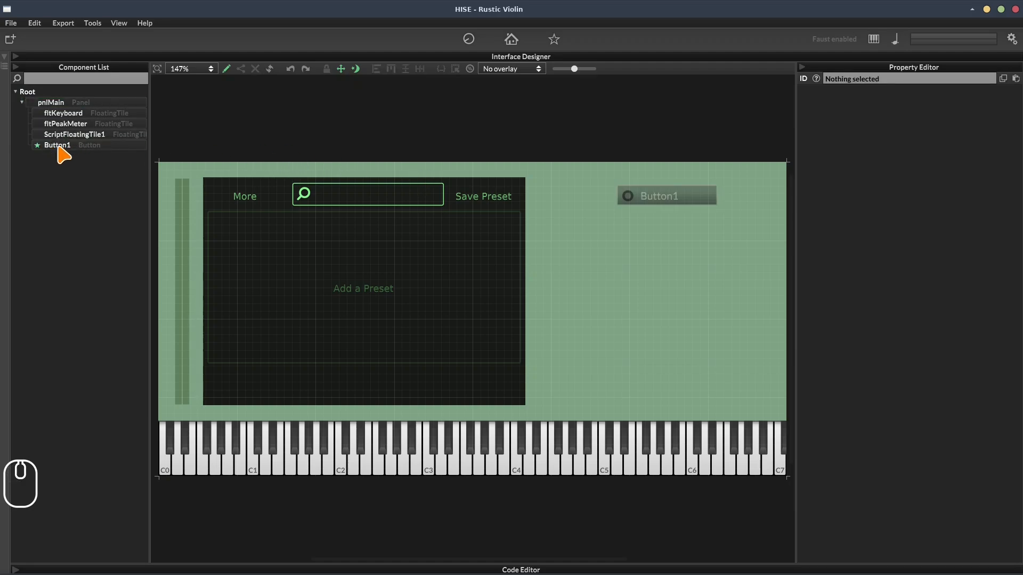
drag(63, 148, 148, 148)
drag(78, 137, 79, 155)
click(68, 147)
Place Button1 over the keyboard, reorder it as pnlMain's first child, and return it to the end of the order
drag(646, 202, 573, 455)
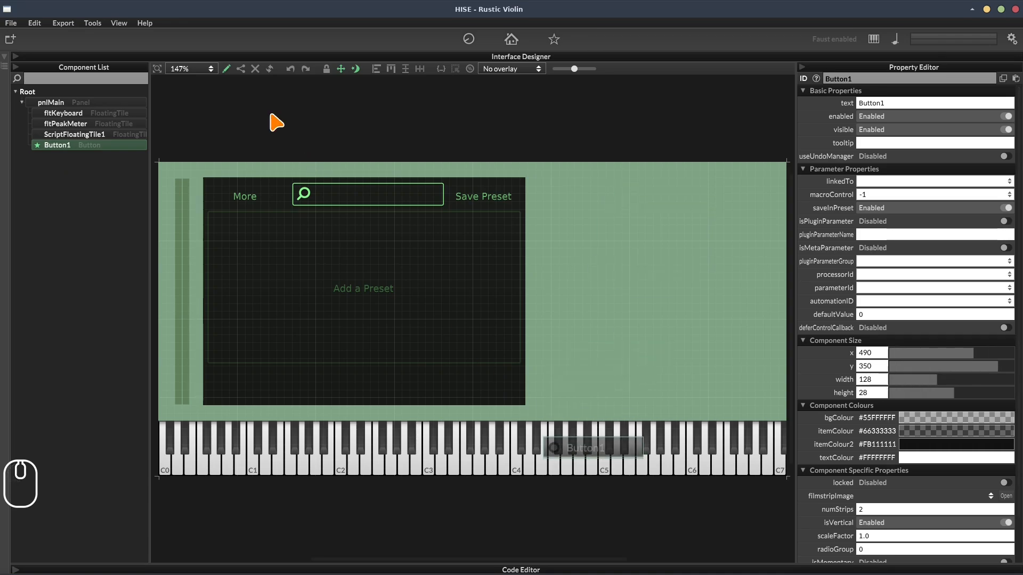
click(256, 75)
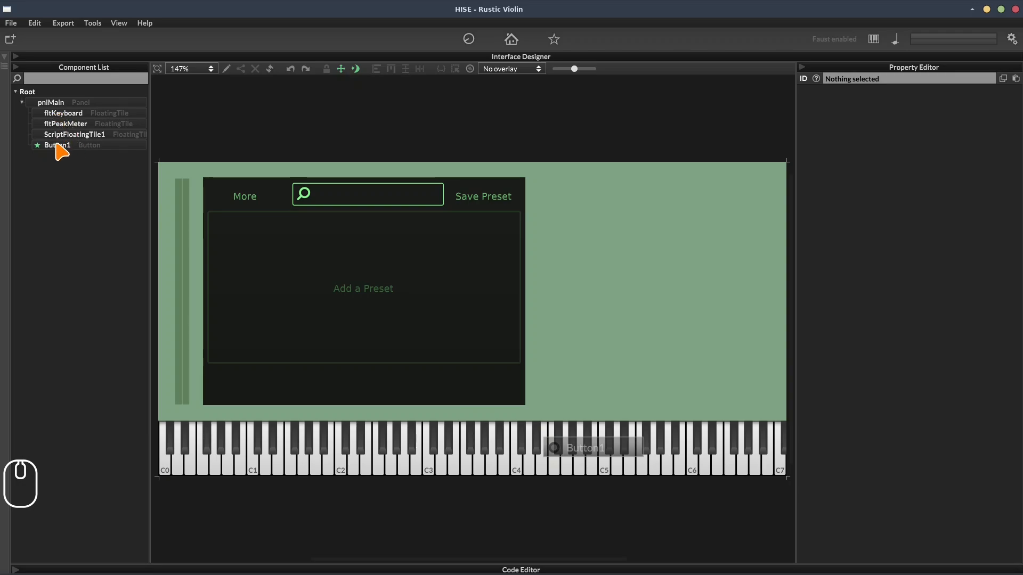
drag(57, 145, 78, 111)
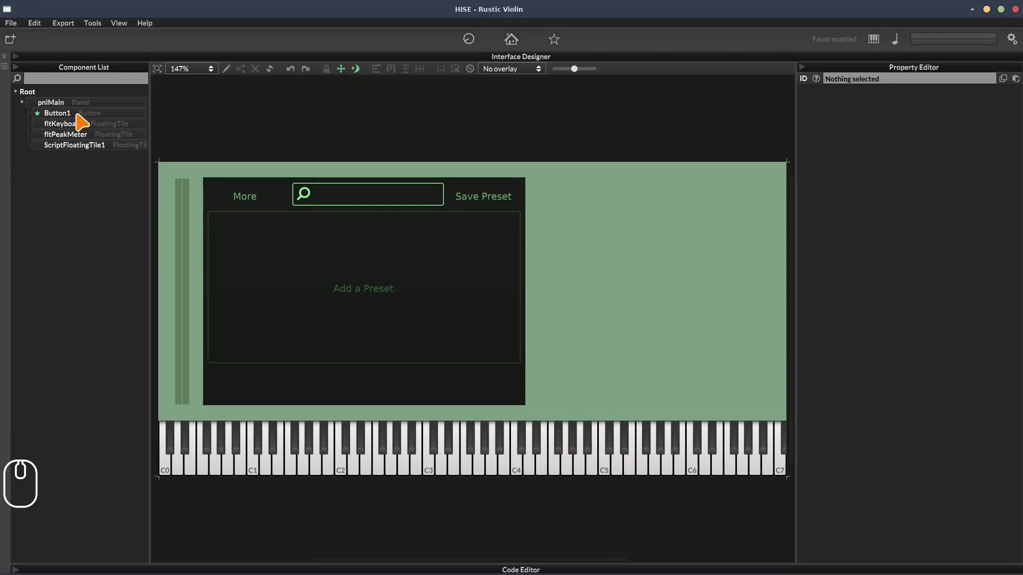
drag(78, 115, 83, 157)
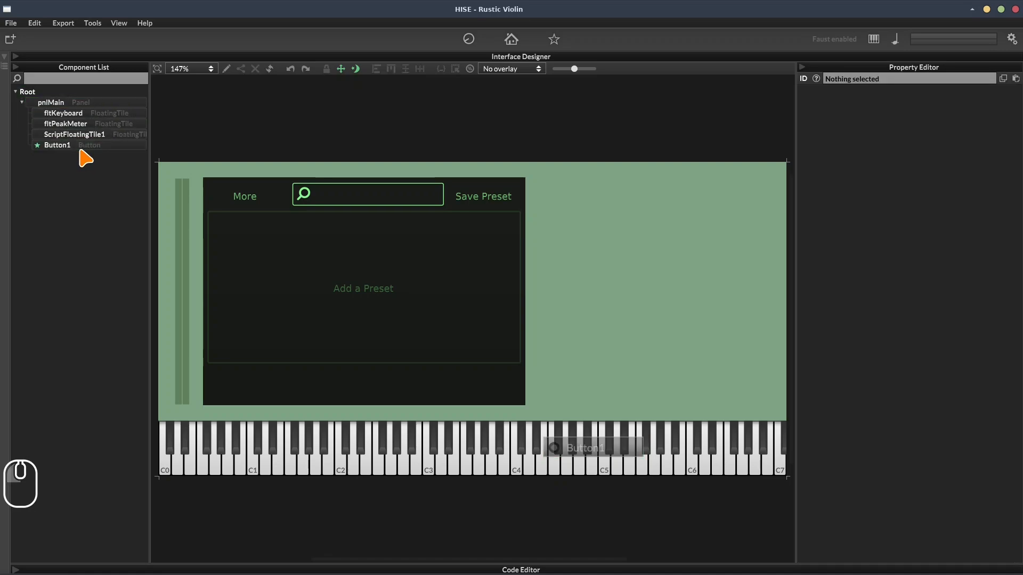
Rename ScriptFloatingTile1 as fltPresetBrowser
click(61, 137)
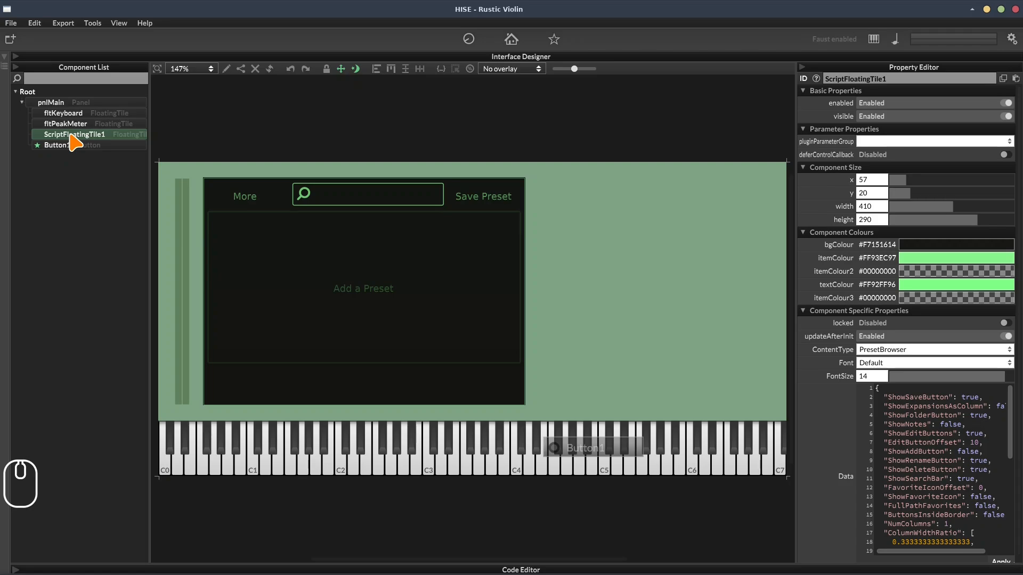
double_click(71, 135)
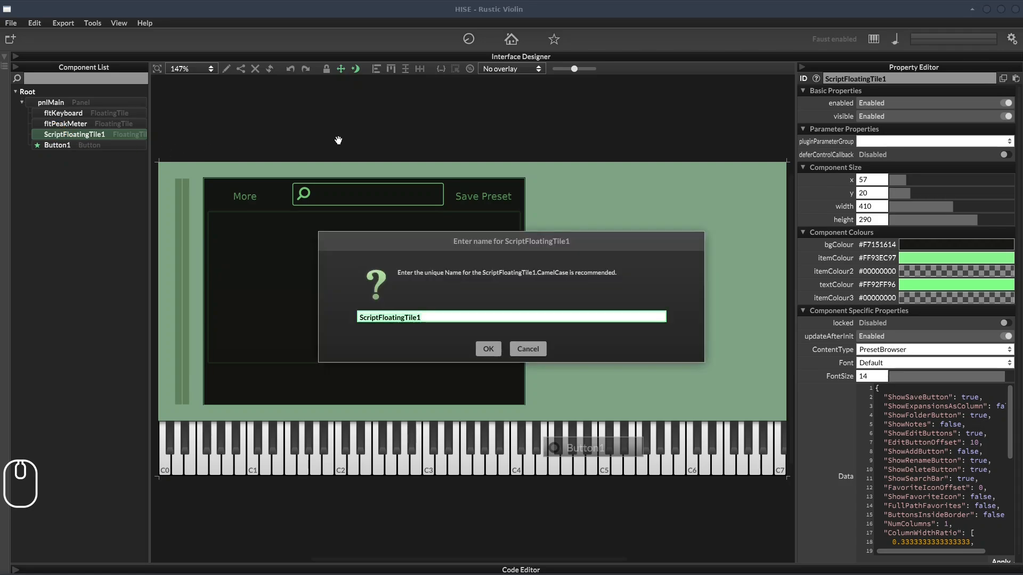
text(flt)
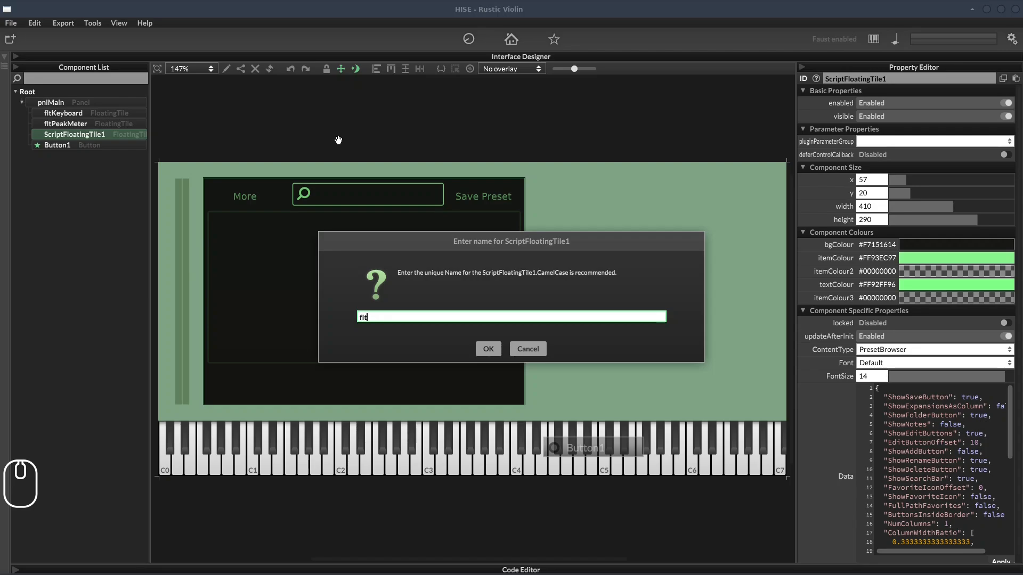
text(PresetBrowser)
click(488, 350)
Move Button1 to the panel's upper corner at x 660, y 10 and rename it btnReverb
click(583, 446)
drag(583, 447, 707, 187)
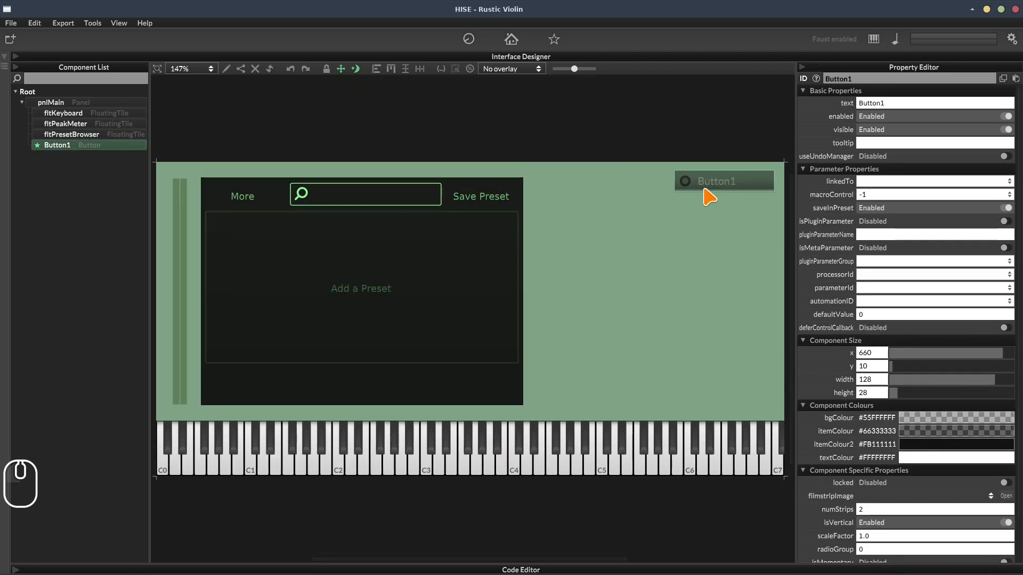
double_click(126, 146)
text(btnReverb)
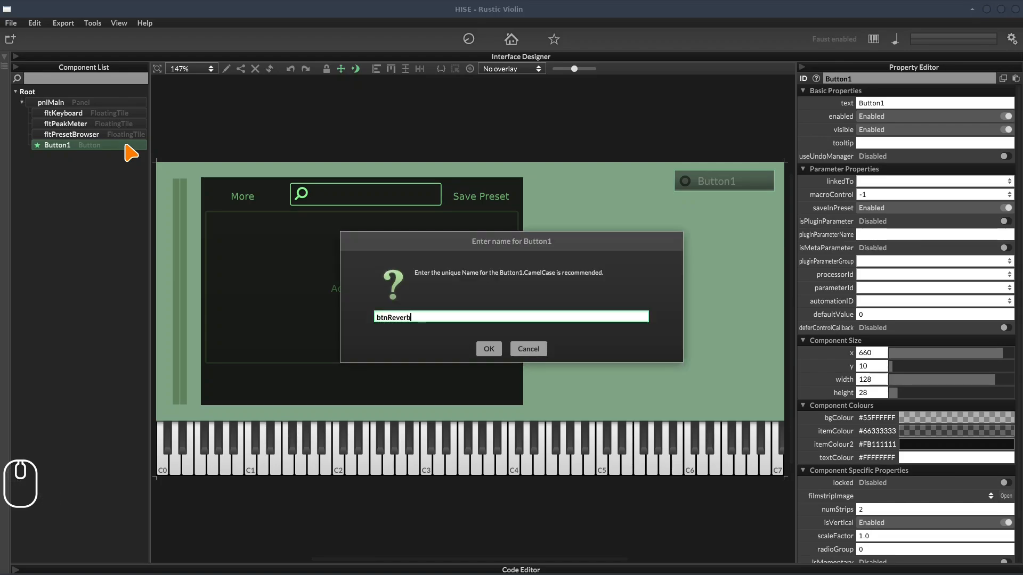
key(Return)
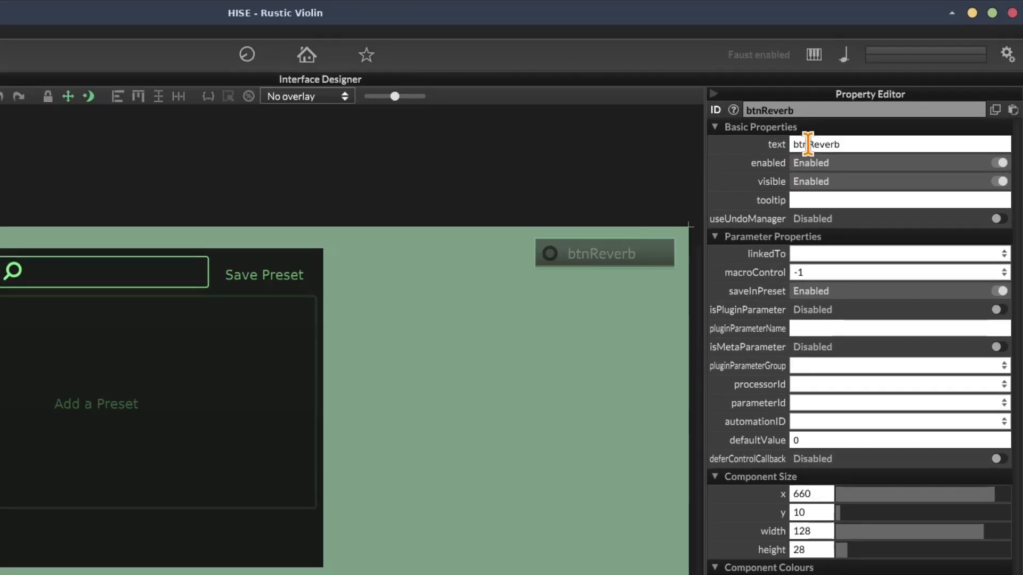
Set btnReverb's text property to Reverb
click(864, 103)
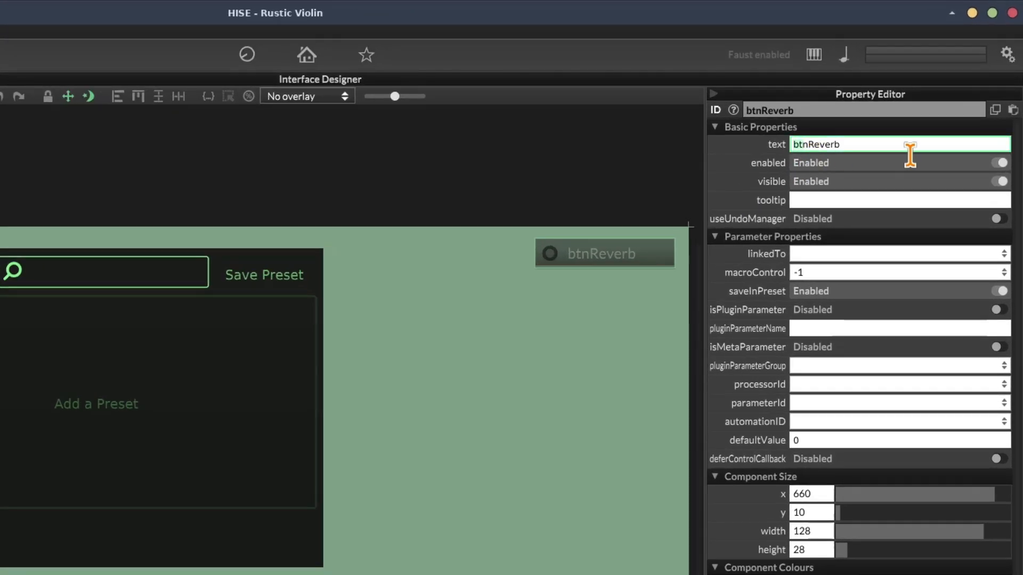
key(Delete)
key(Delete)
key(Delete)
key(Return)
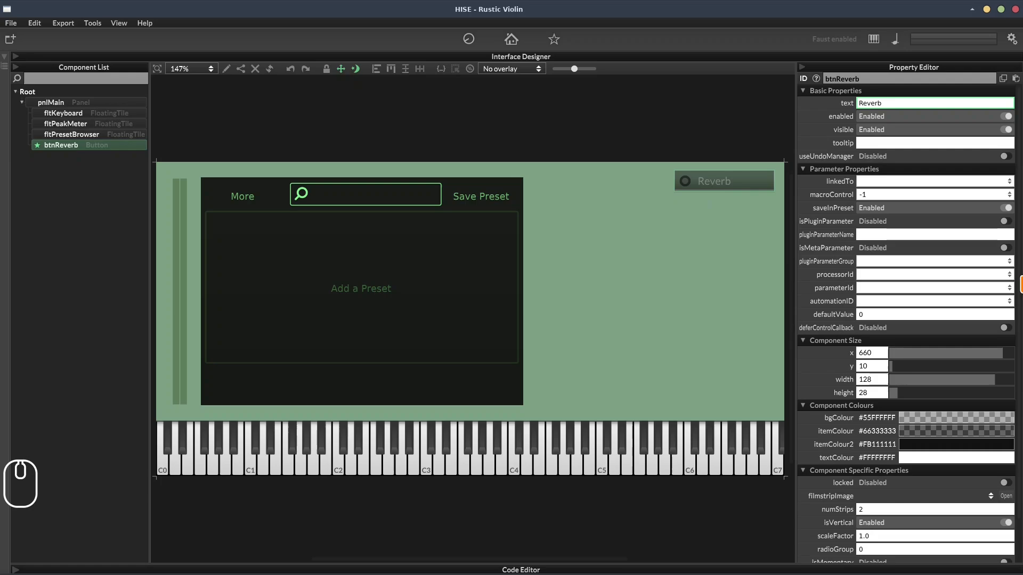
Make btnReverb's bgColour, itemColour and itemColour2 fully transparent by setting each to 0
scroll(905, 319, down, 3)
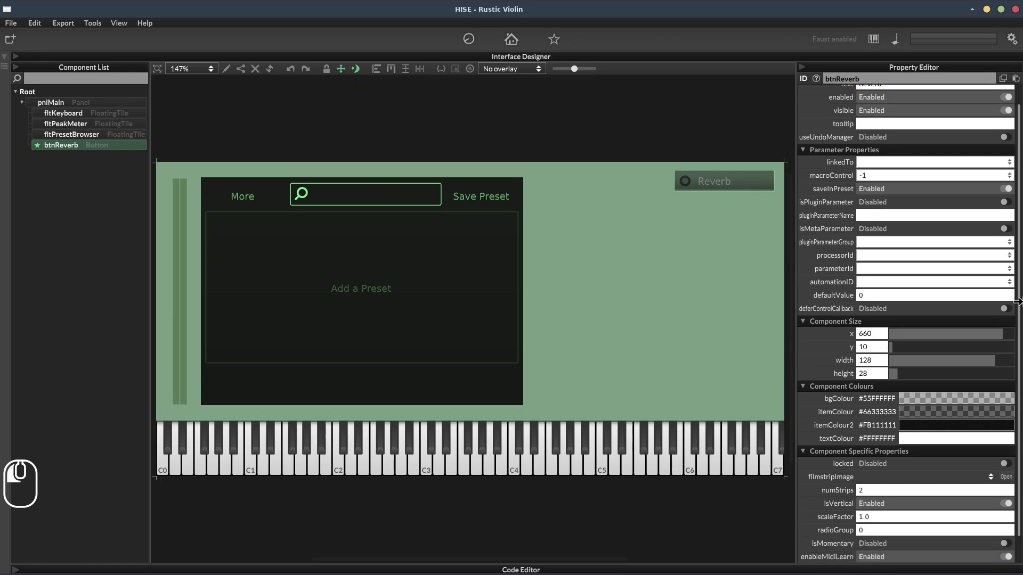
click(883, 370)
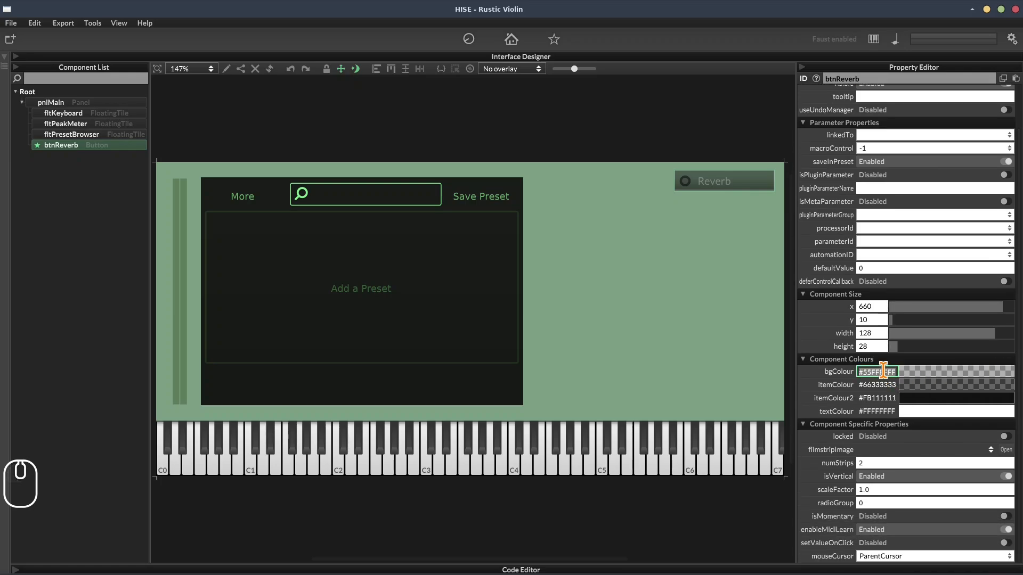
text(0)
key(Return)
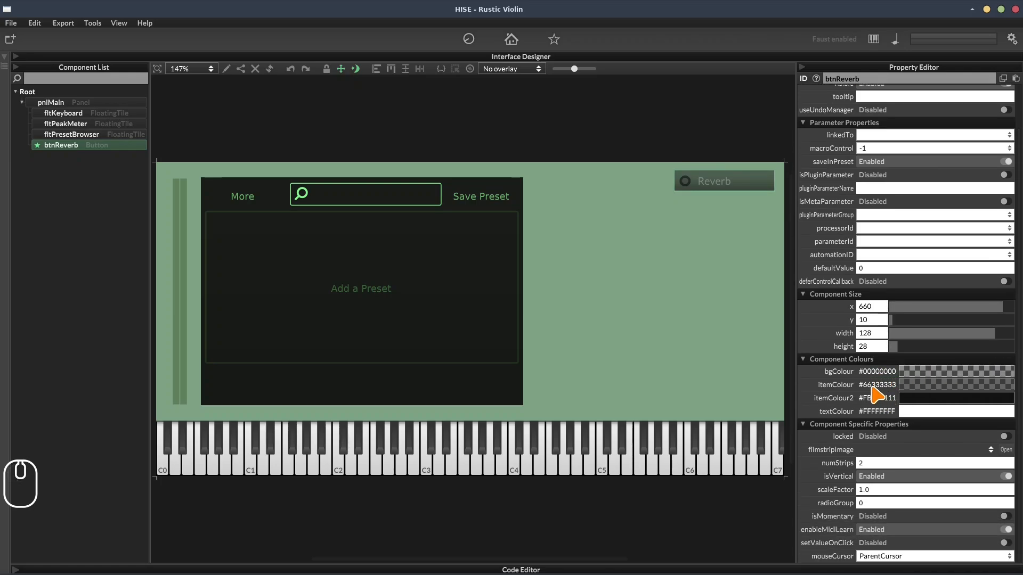
click(874, 387)
text(0)
key(Return)
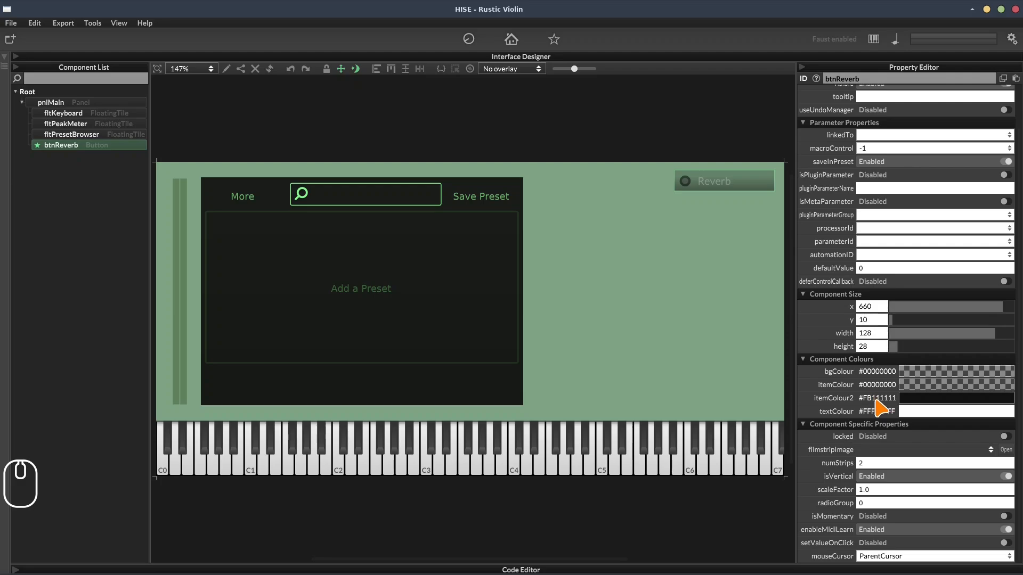
click(876, 398)
text(0)
key(Return)
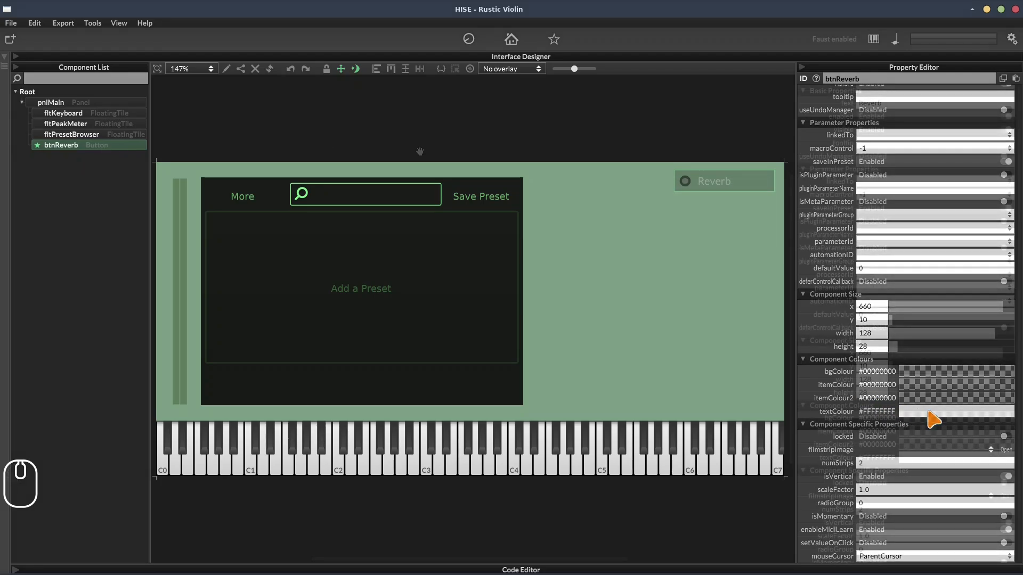
click(927, 412)
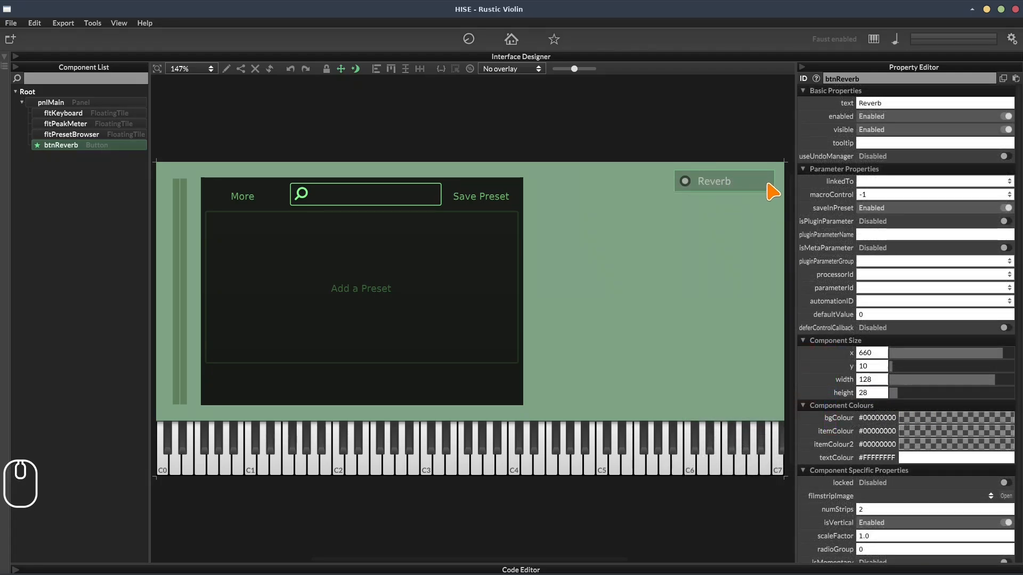
Resize btnReverb to 90 by 20 and move it to x 700, y 10
drag(771, 180, 744, 182)
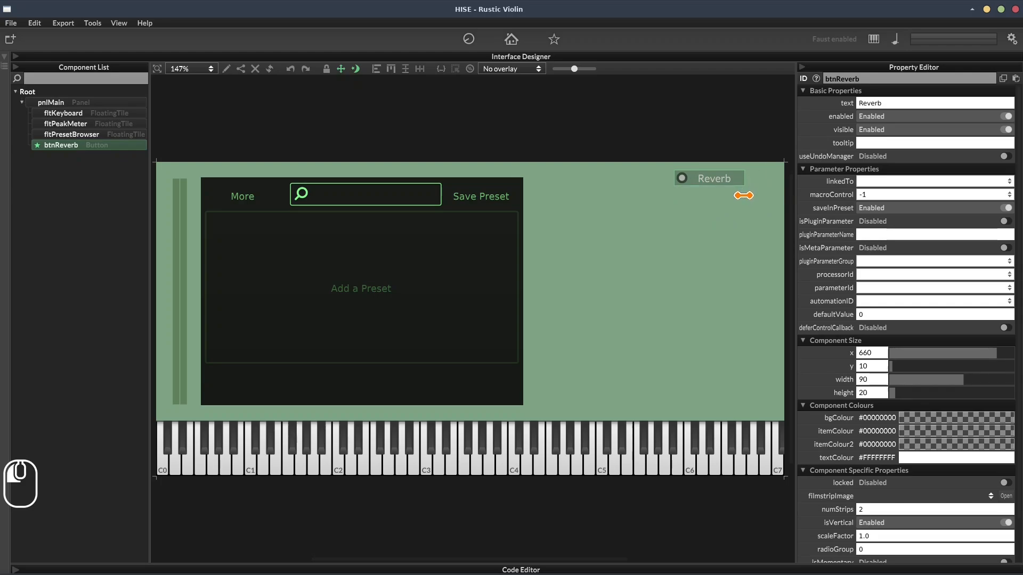
drag(721, 176, 673, 178)
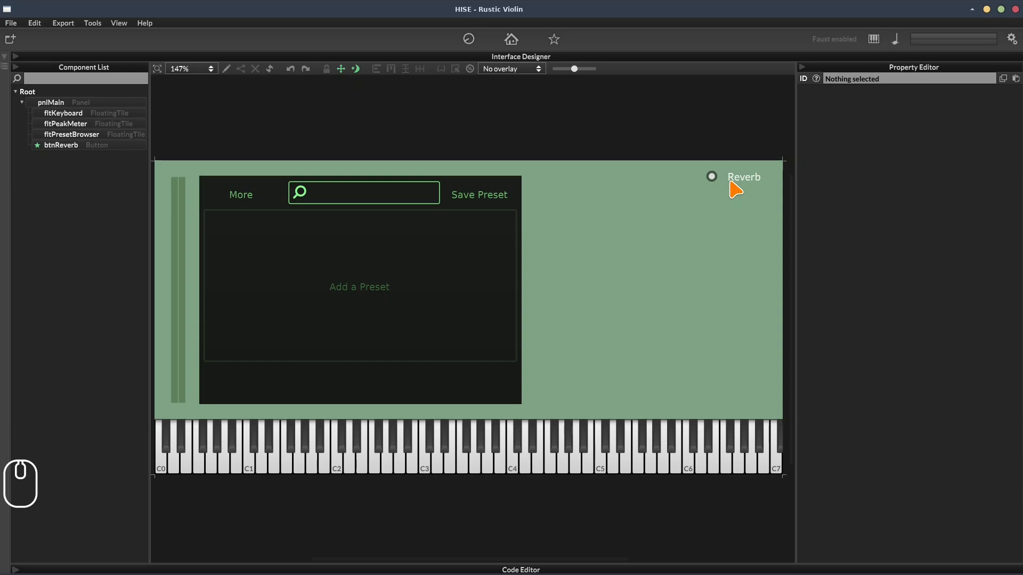
Reveal the module tree beside the fitted interface and connect btnReverb to the simpleReverb processor's Enabled parameter
click(4, 56)
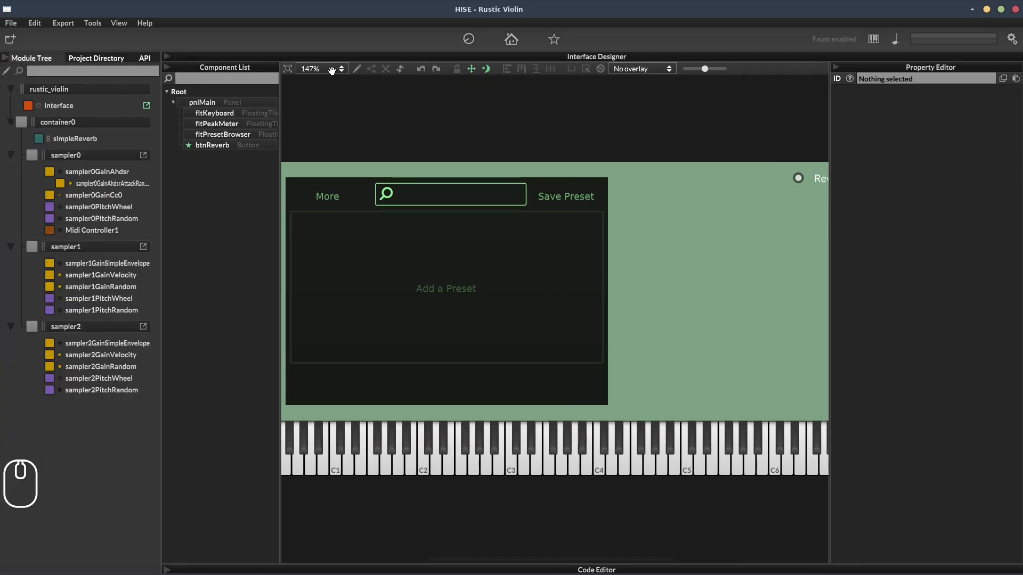
click(287, 68)
click(215, 145)
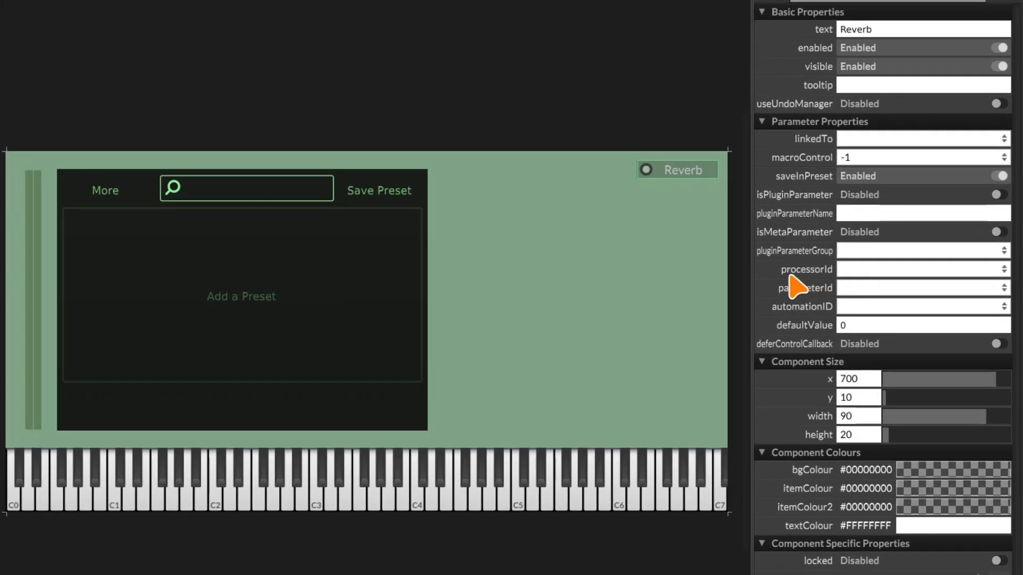
click(859, 269)
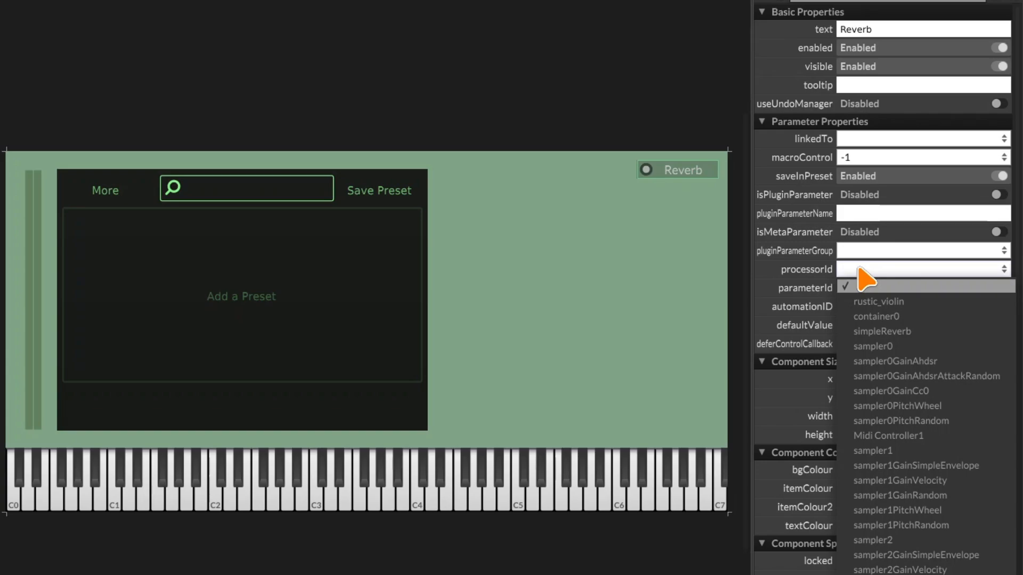
click(883, 332)
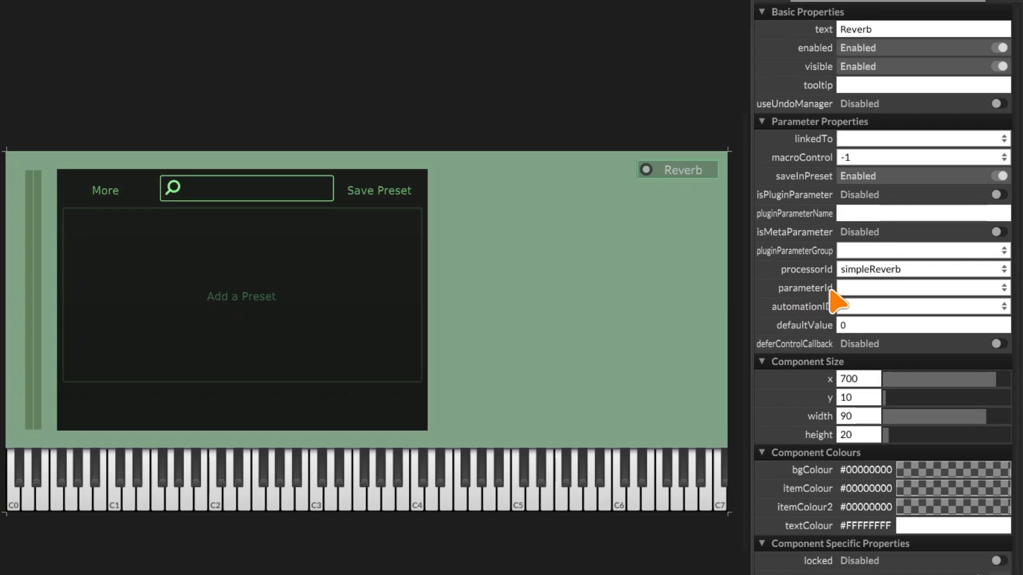
click(857, 289)
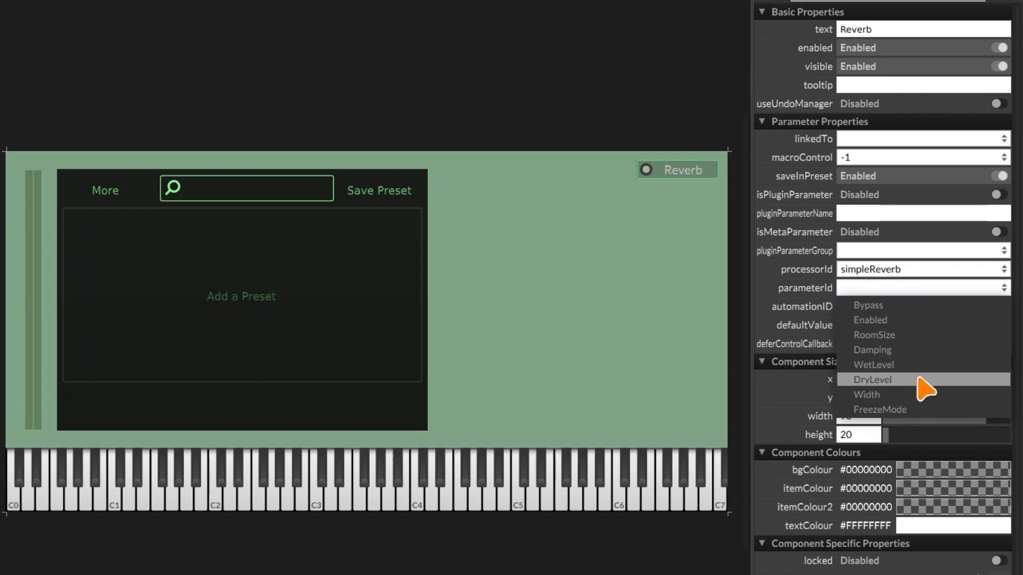
click(886, 320)
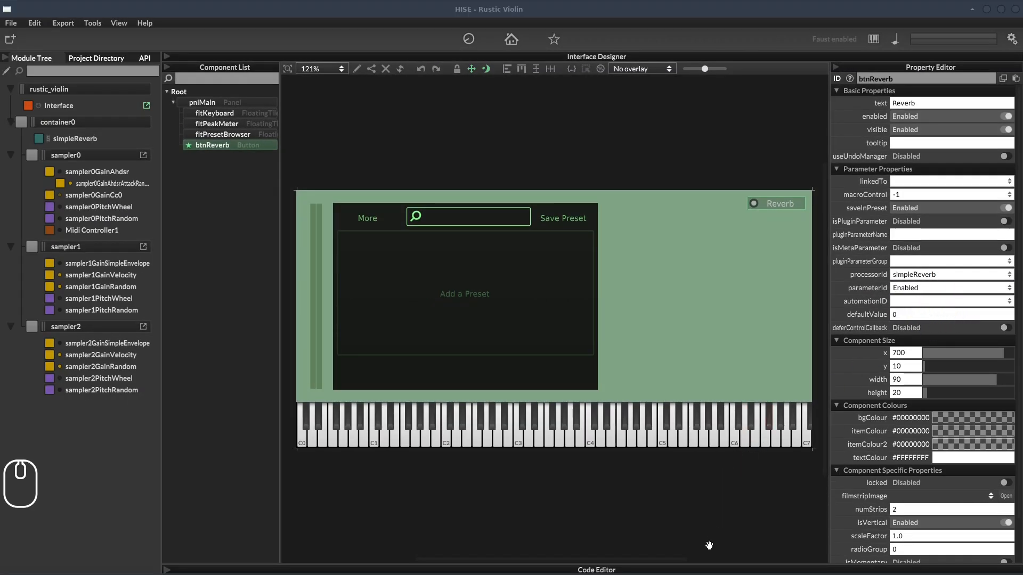
Open the code editor, compile the Interface script and collapse the code editor again
click(713, 571)
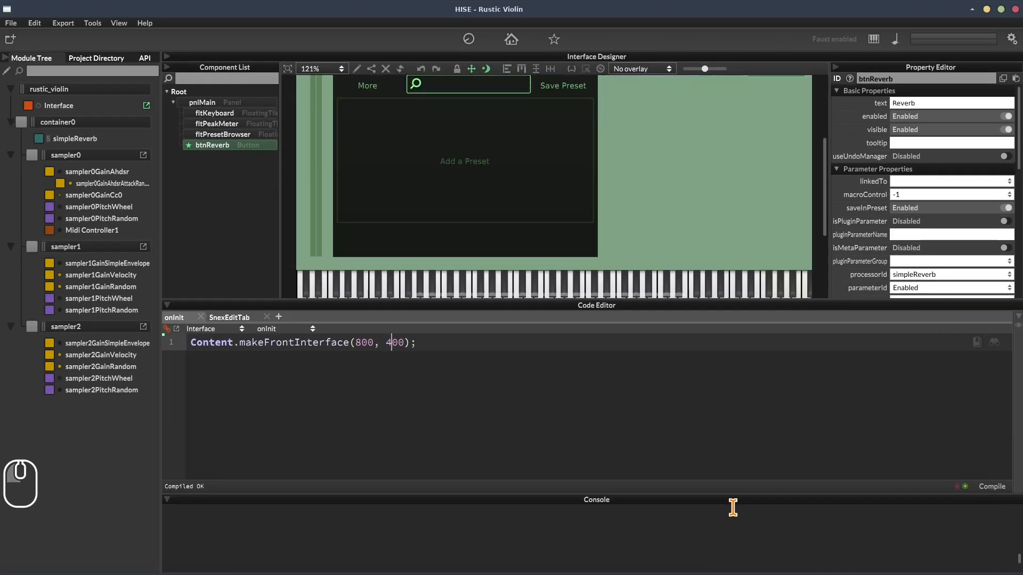
click(994, 486)
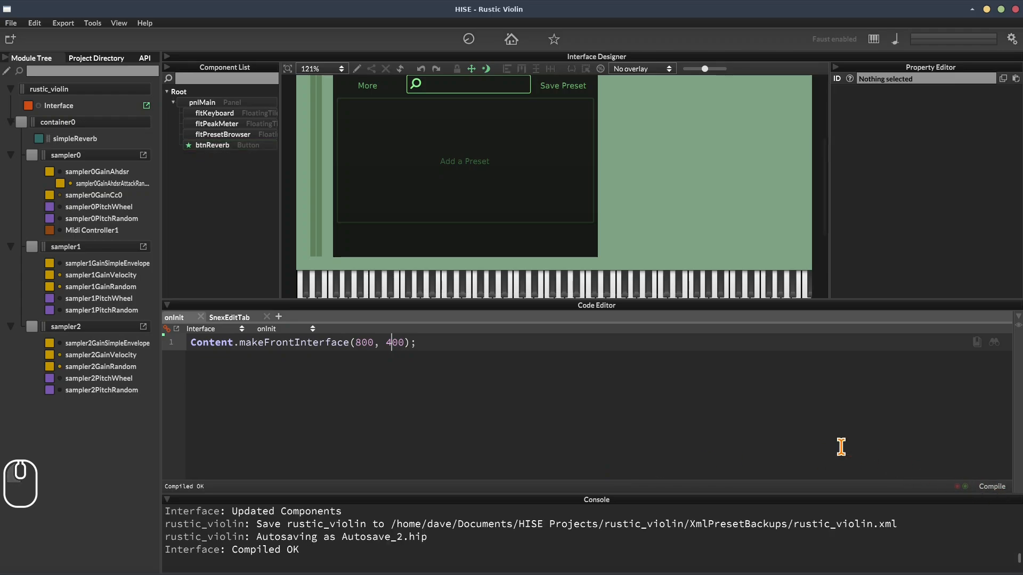
click(618, 307)
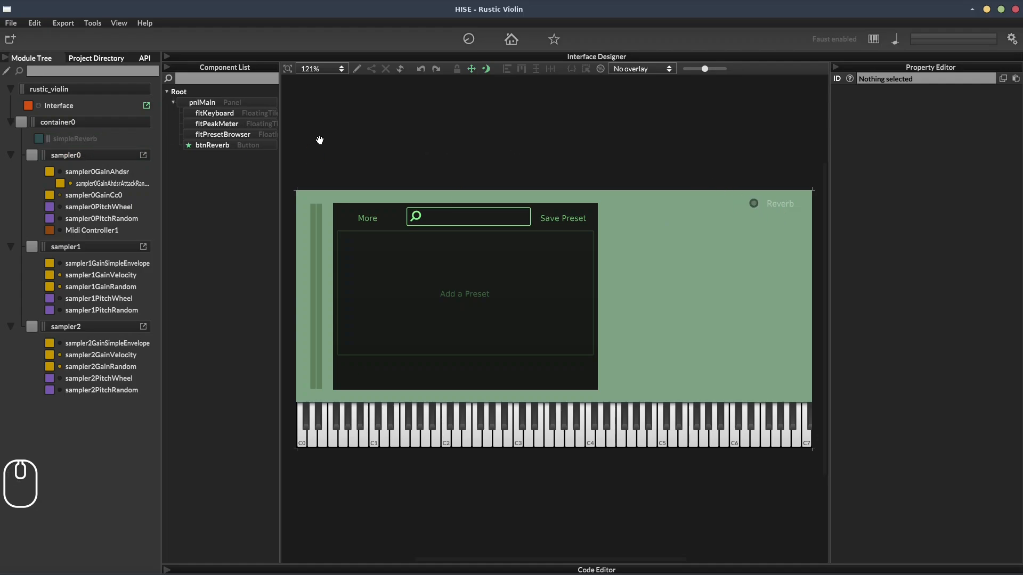
Open the simpleReverb editor and test toggling the effect with the interface's Reverb button and with the effect's own bypass switch, leaving both on
click(774, 205)
click(81, 139)
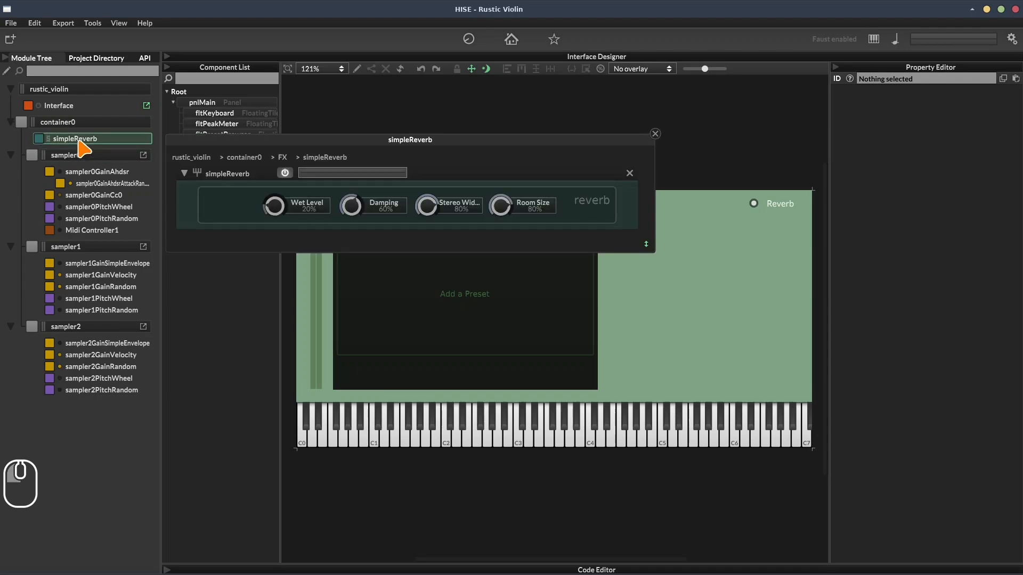
click(786, 208)
click(791, 213)
click(791, 213)
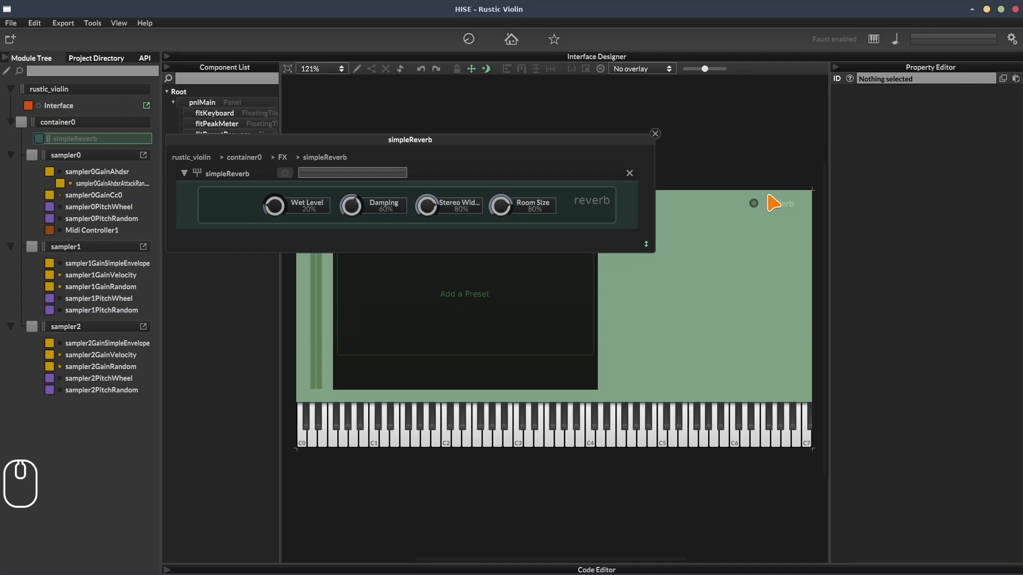
click(784, 212)
click(783, 212)
click(783, 212)
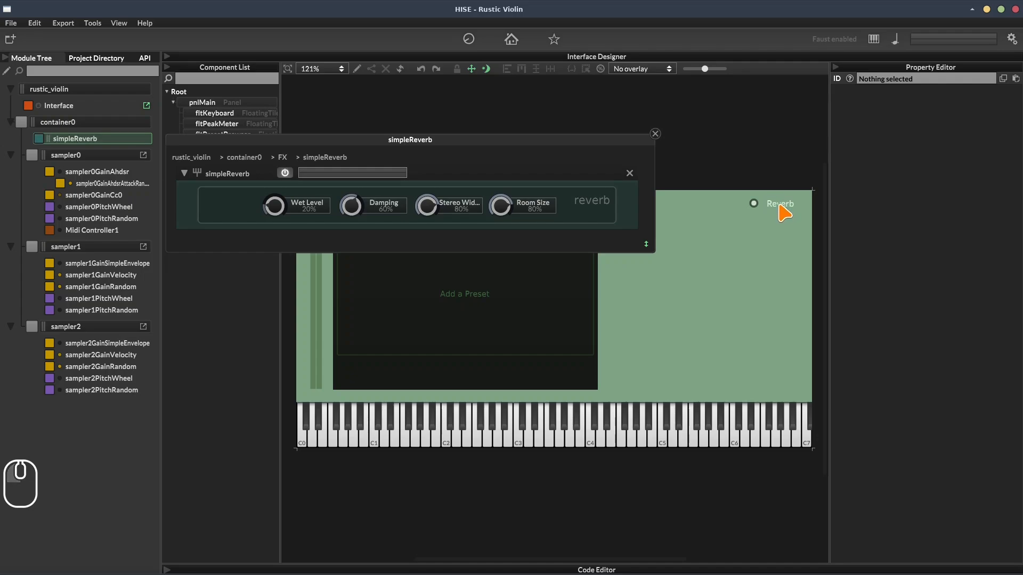
click(285, 173)
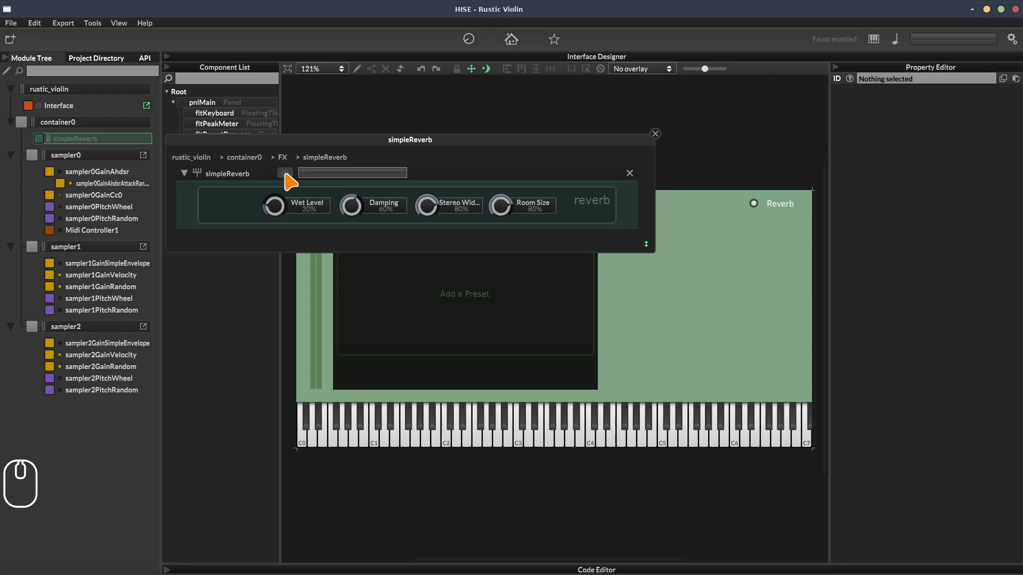
click(285, 173)
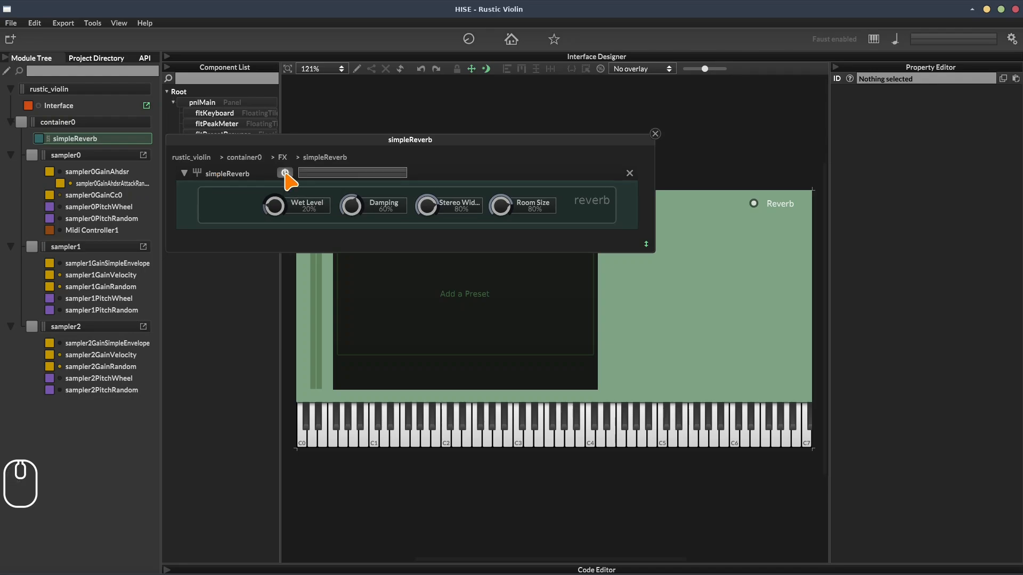